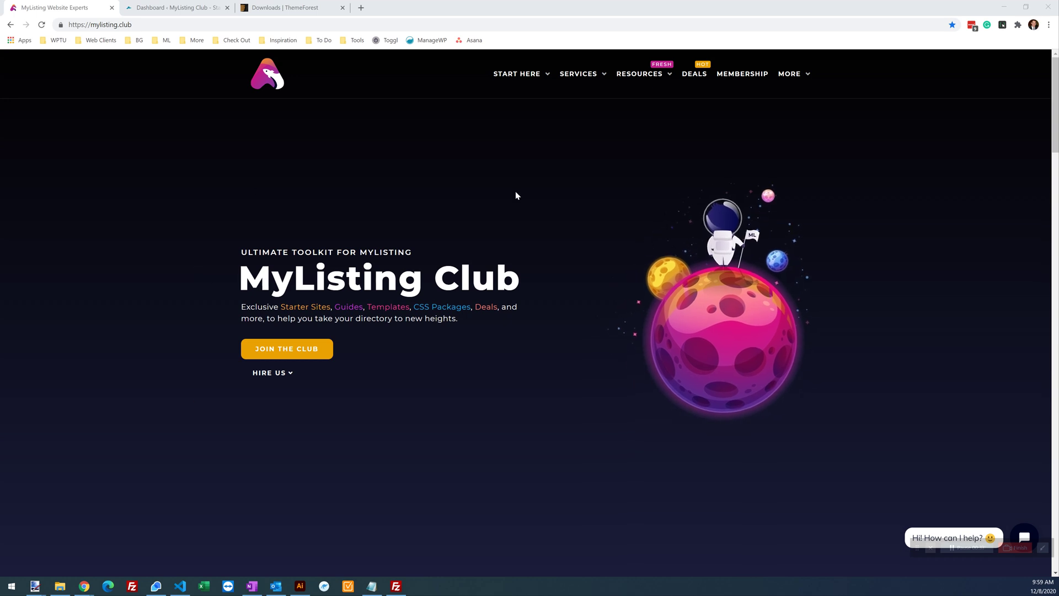
Close the MyListing Club tab and download MyListing as 'Installable WordPress file only' from ThemeForest Downloads.
mouse_move(638, 84)
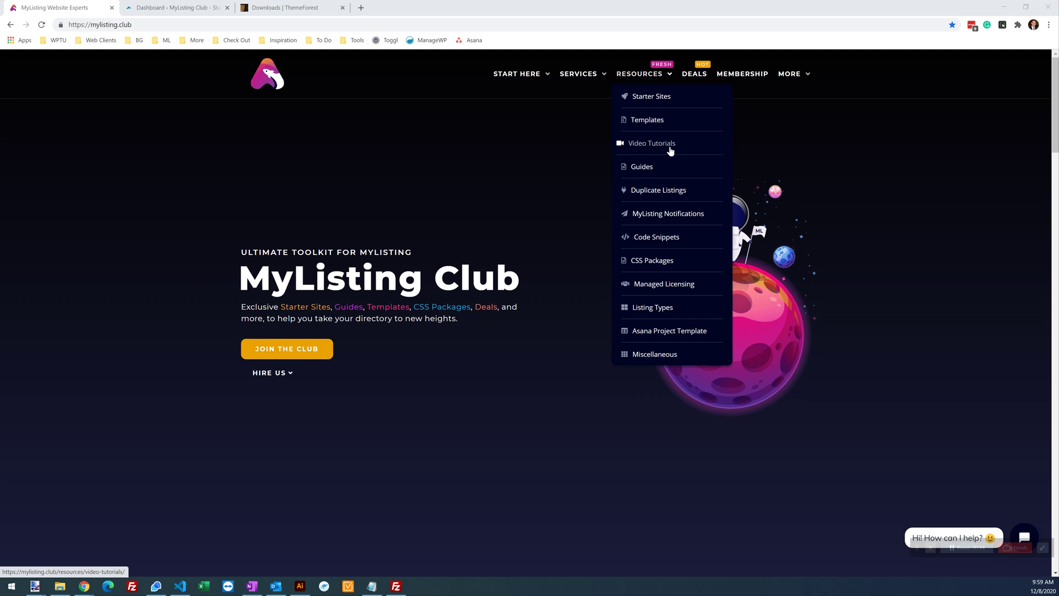
left_click(112, 8)
left_click(147, 5)
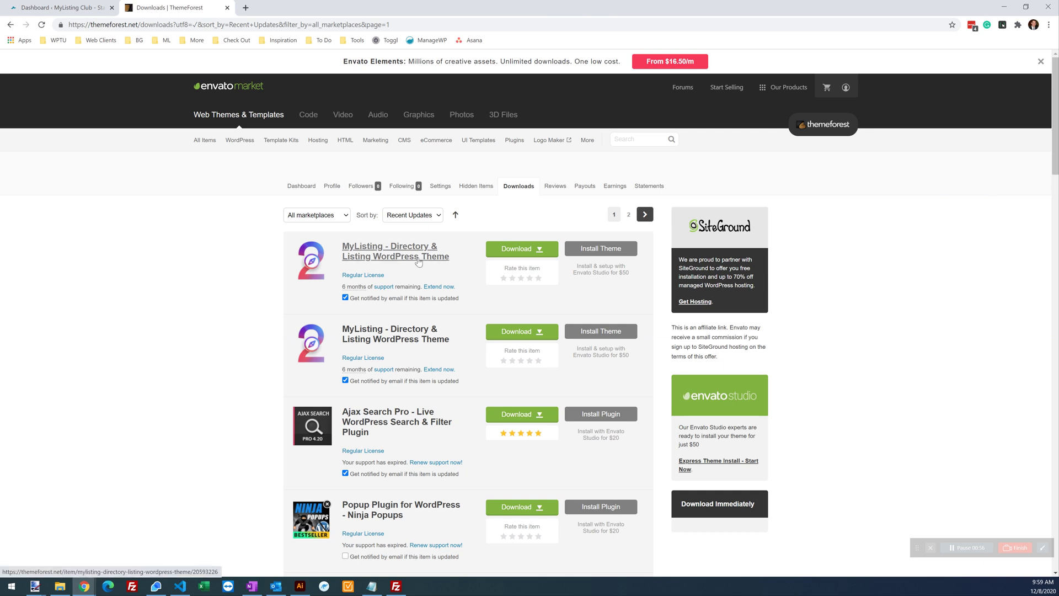
left_click(539, 256)
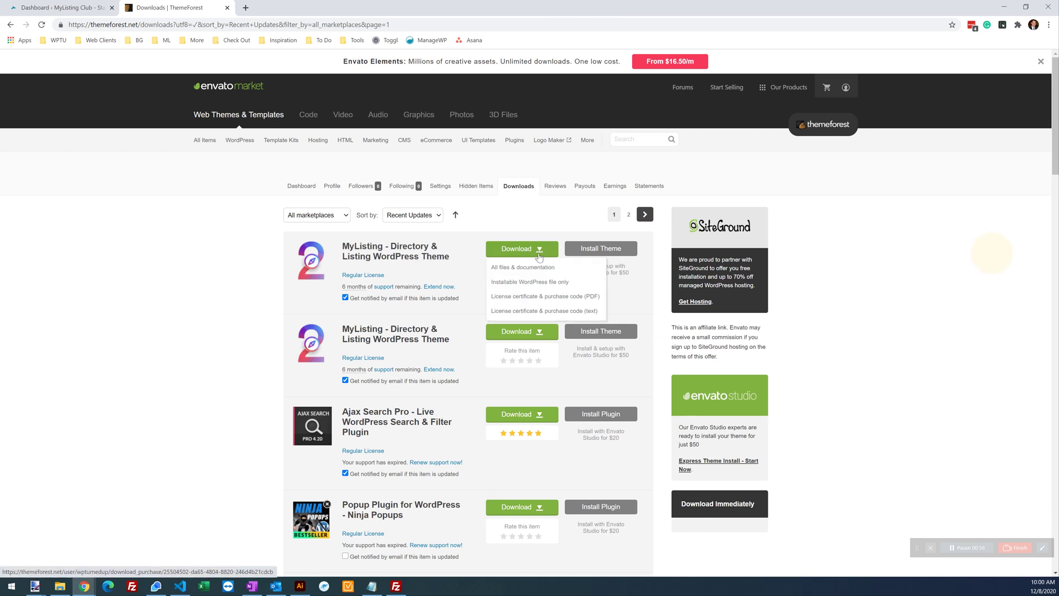
left_click(548, 283)
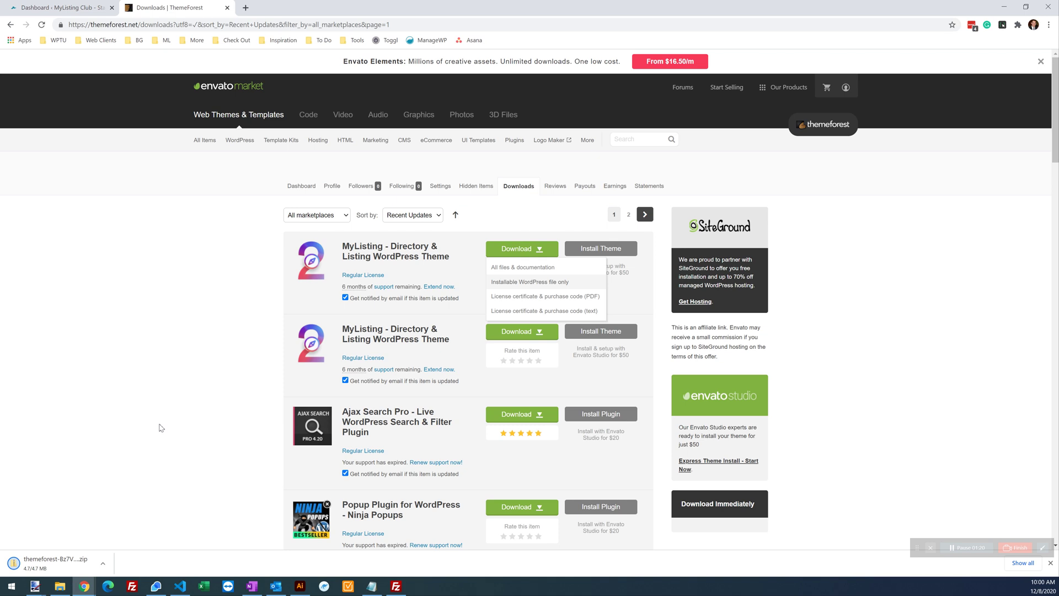
left_click(348, 268)
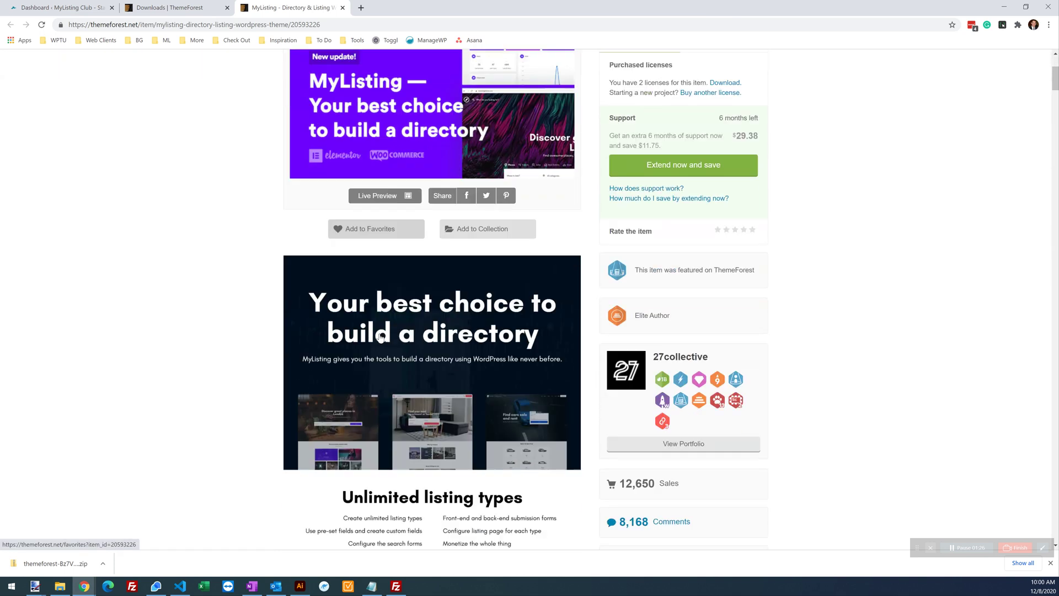
Scroll the MyListing item page to the Changelog and confirm the newest release is v2.6.2.
scroll(381, 338, "down", 3)
scroll(411, 369, "down", 5)
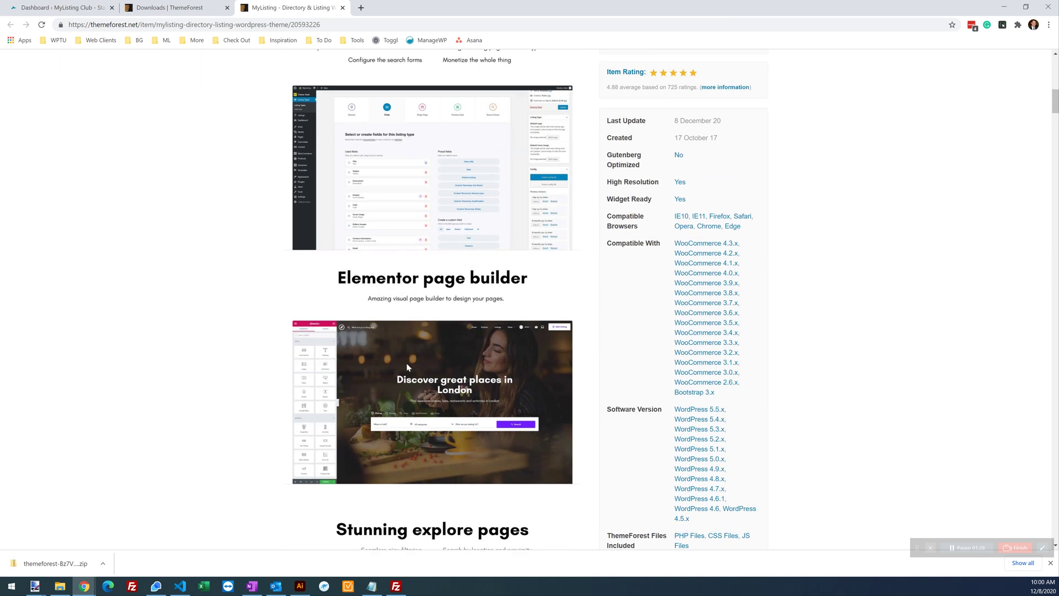
scroll(409, 367, "down", 7)
scroll(409, 368, "up", 11)
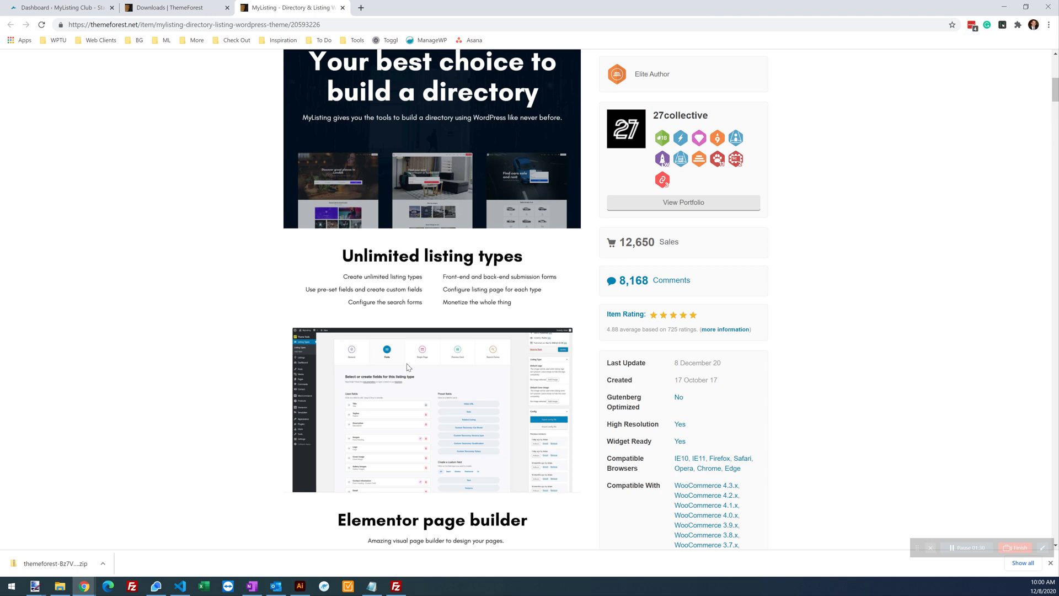
scroll(408, 366, "down", 20)
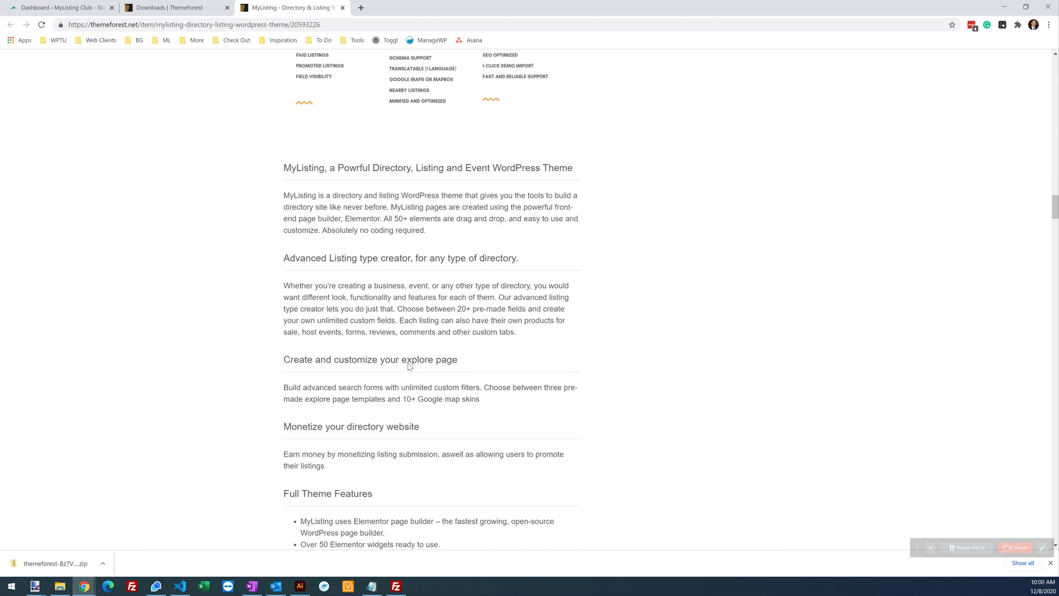
scroll(408, 367, "down", 20)
scroll(407, 367, "up", 7)
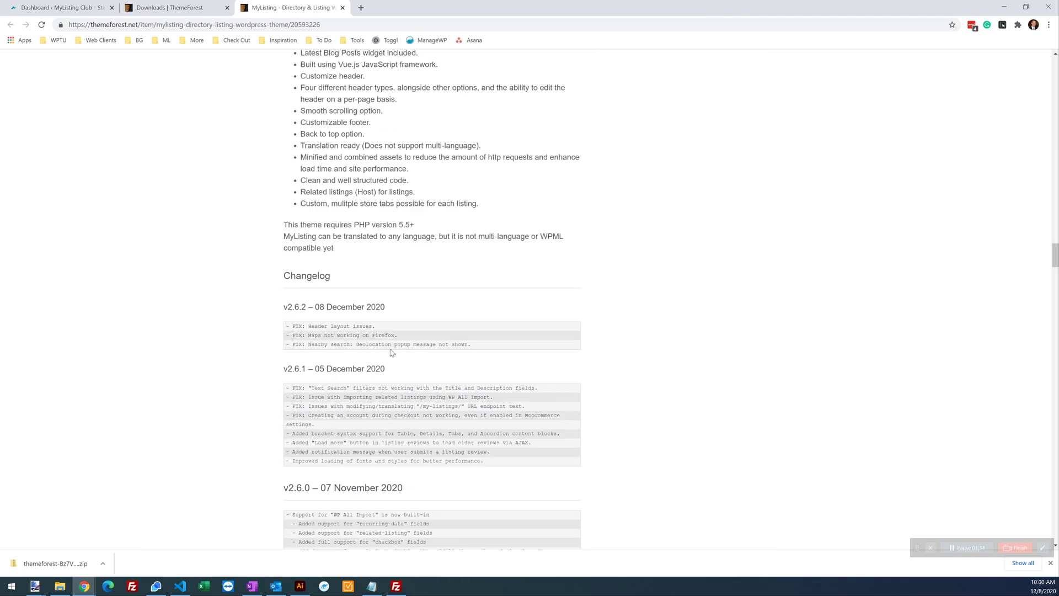
left_click_drag(313, 307, 287, 307)
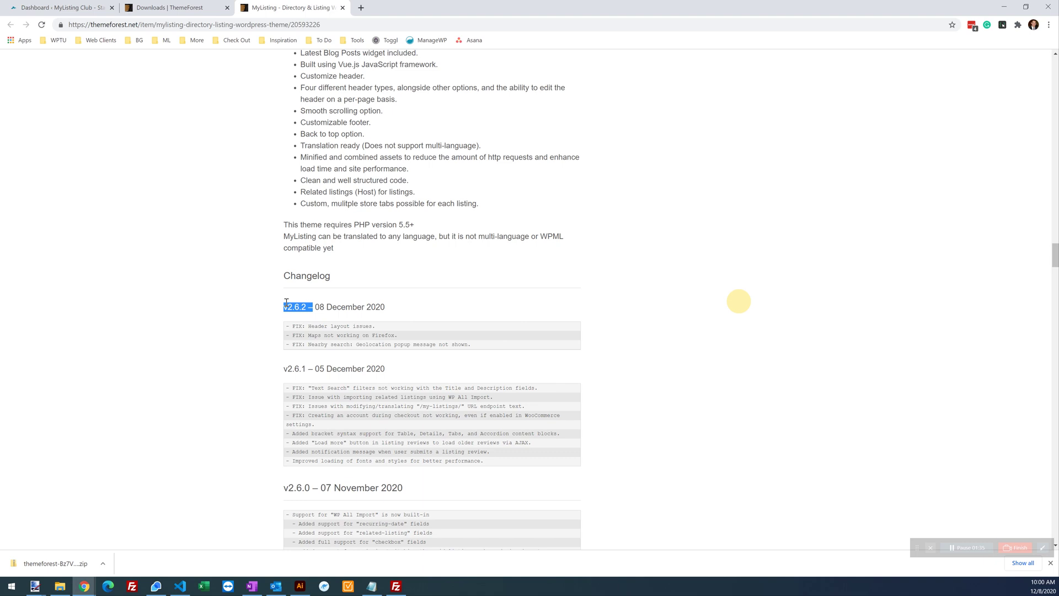
Reveal the downloaded theme zip in the Downloads folder via the download bar's Show in folder.
left_click(119, 329)
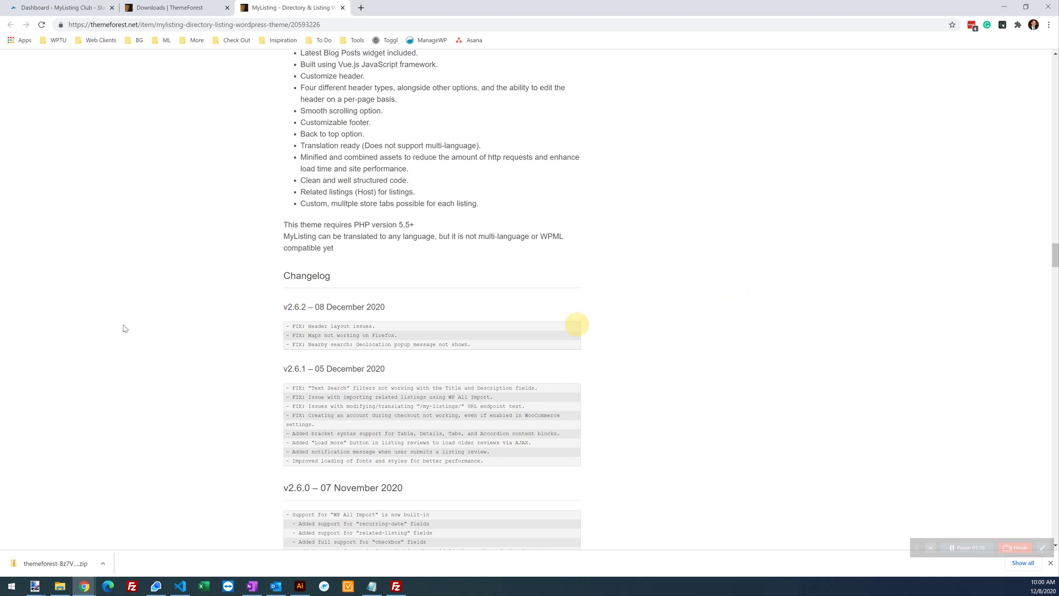
left_click(105, 565)
left_click(134, 531)
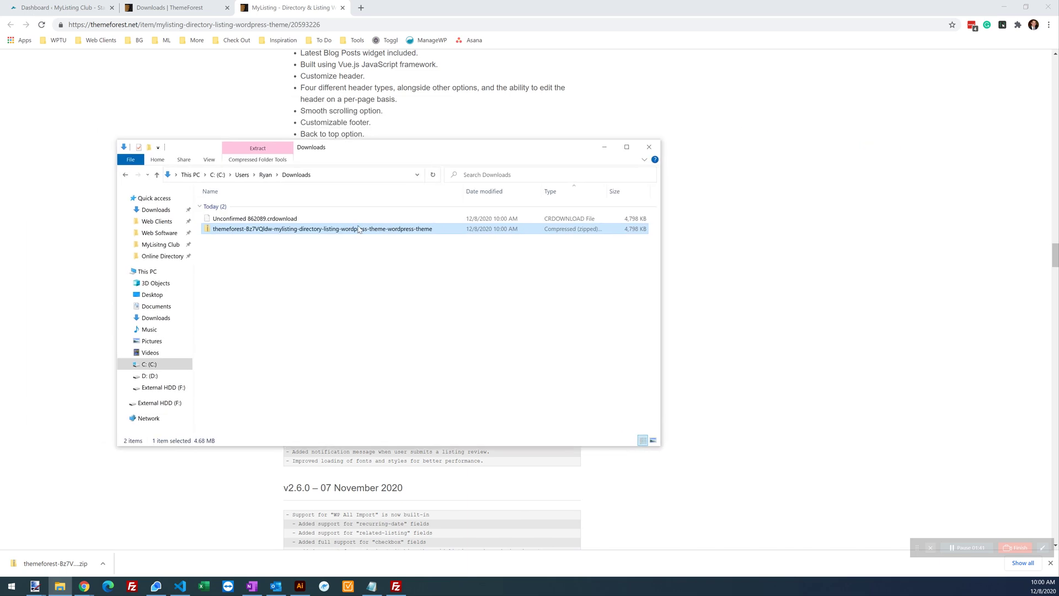
Refresh the Downloads folder so the unfinished partial download disappears.
right_click(359, 229)
left_click(254, 290)
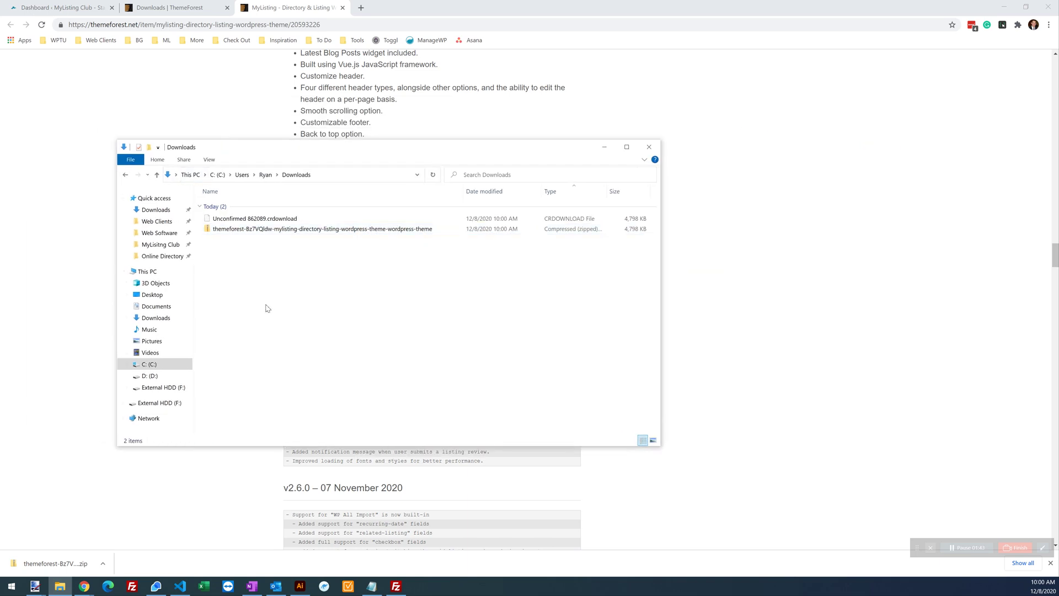
right_click(266, 308)
left_click(292, 347)
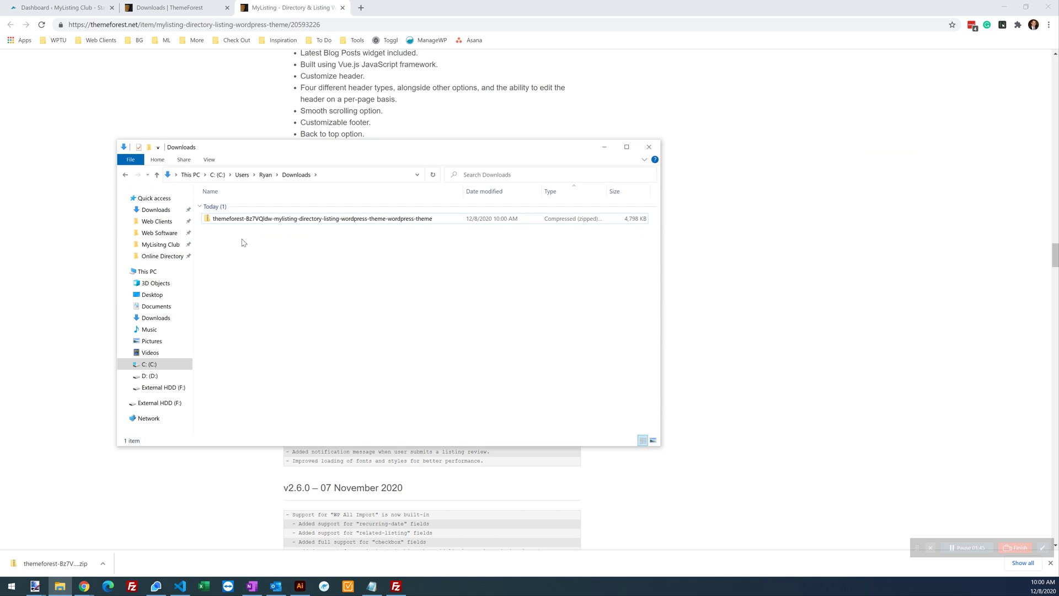
Rename the theme zip to 'MyListing 2.6.2' and close the Downloads window.
right_click(277, 218)
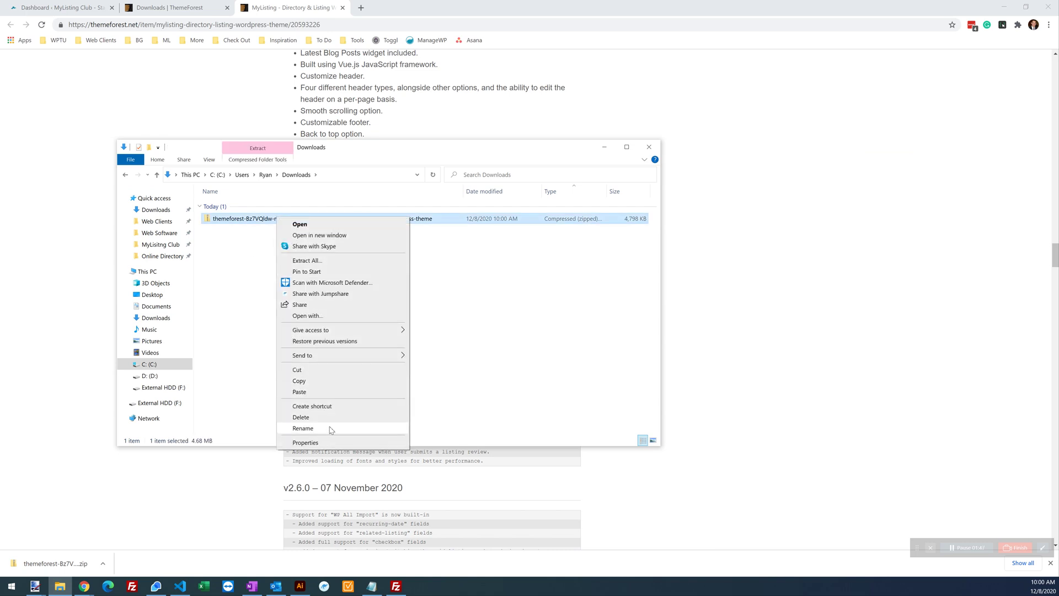
left_click(303, 428)
type("MyListing ")
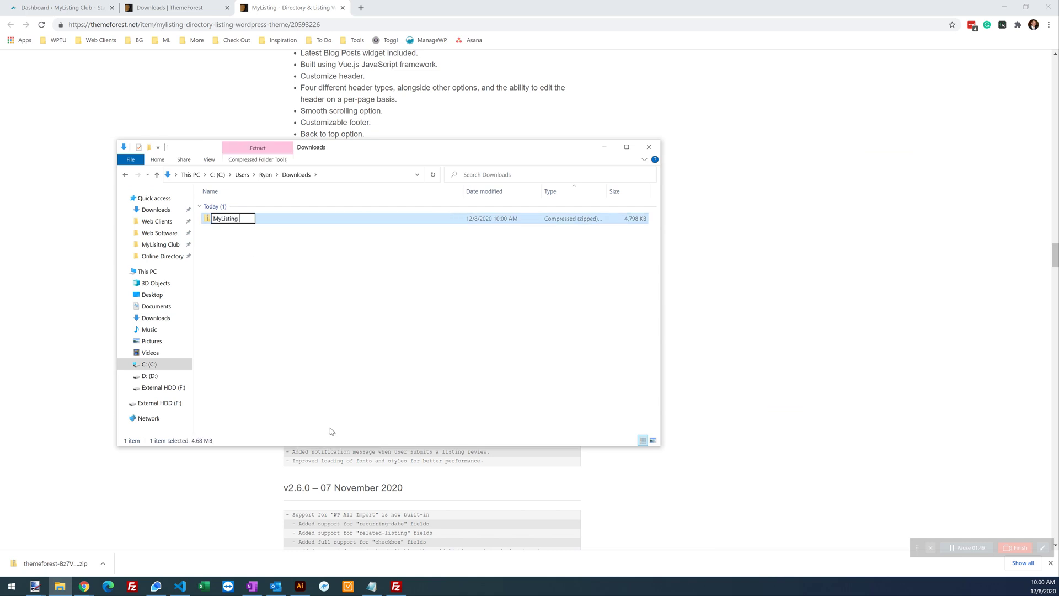
type("2.6.2")
left_click(365, 357)
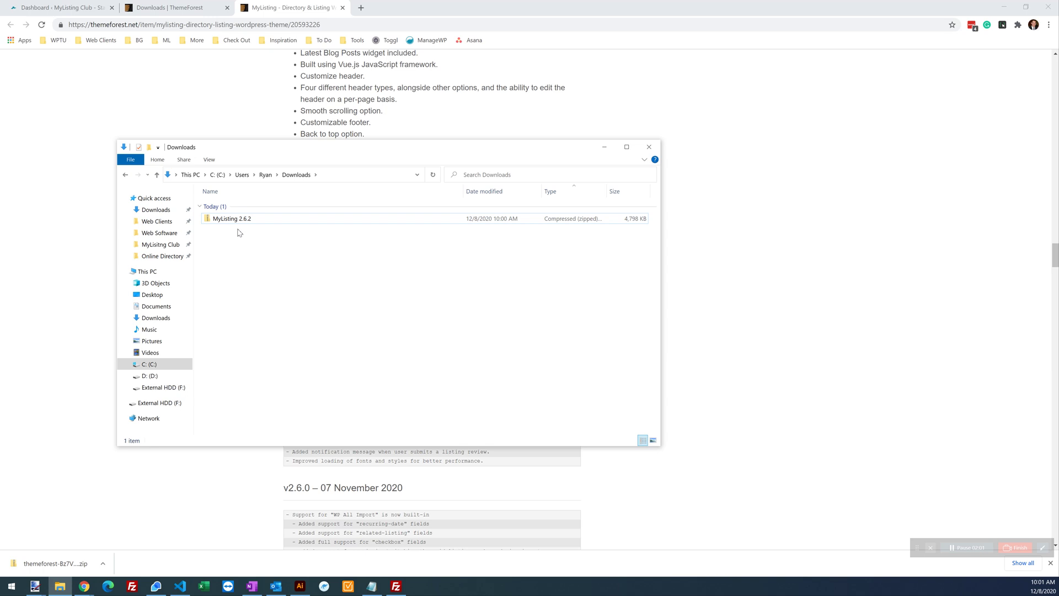
left_click(648, 148)
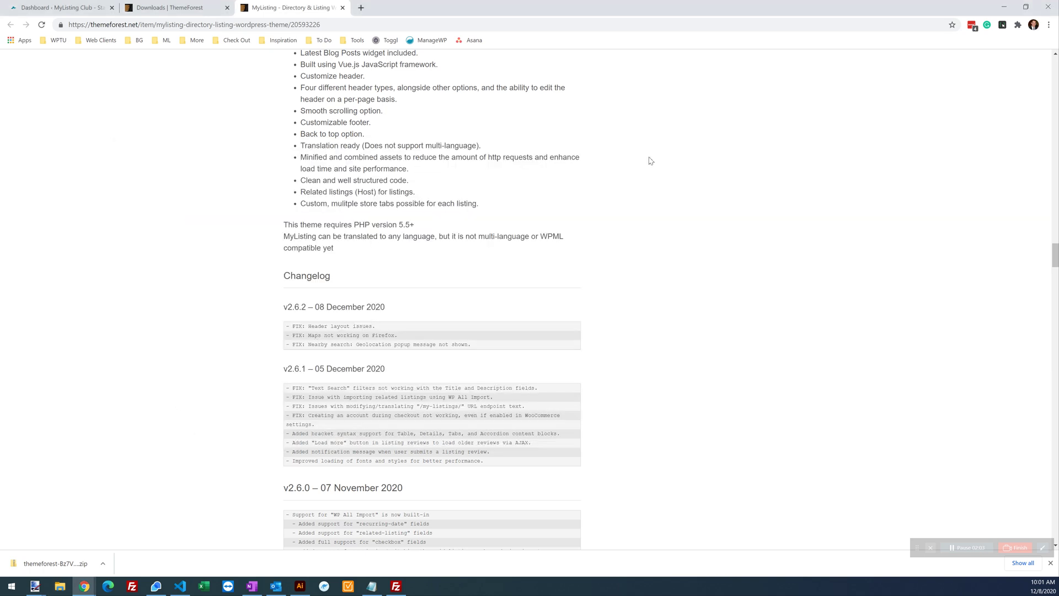
Close both ThemeForest tabs and open Appearance > Themes in a new admin tab.
left_click(342, 8)
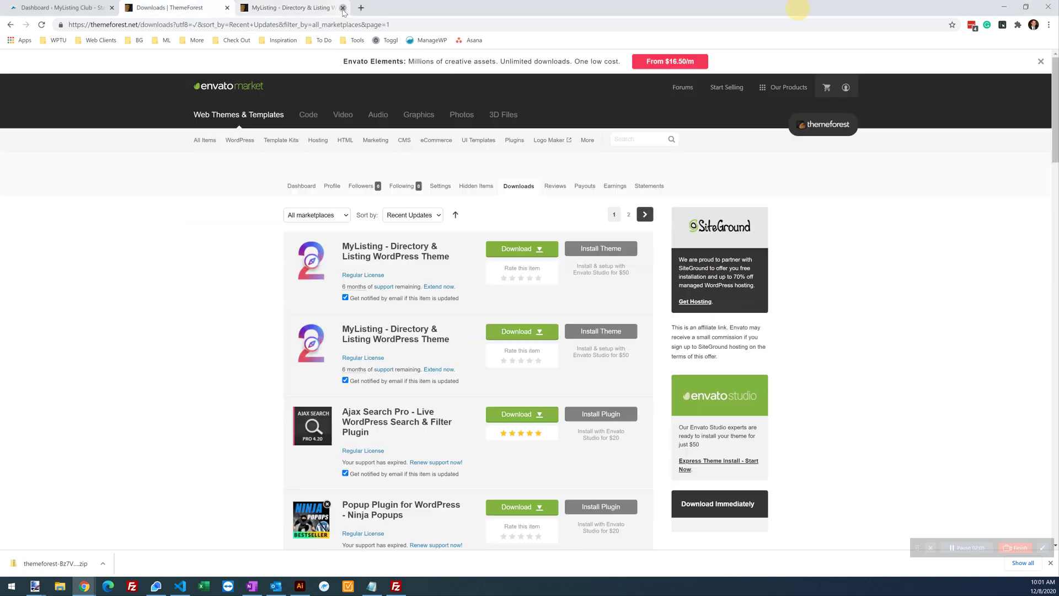
left_click(227, 8)
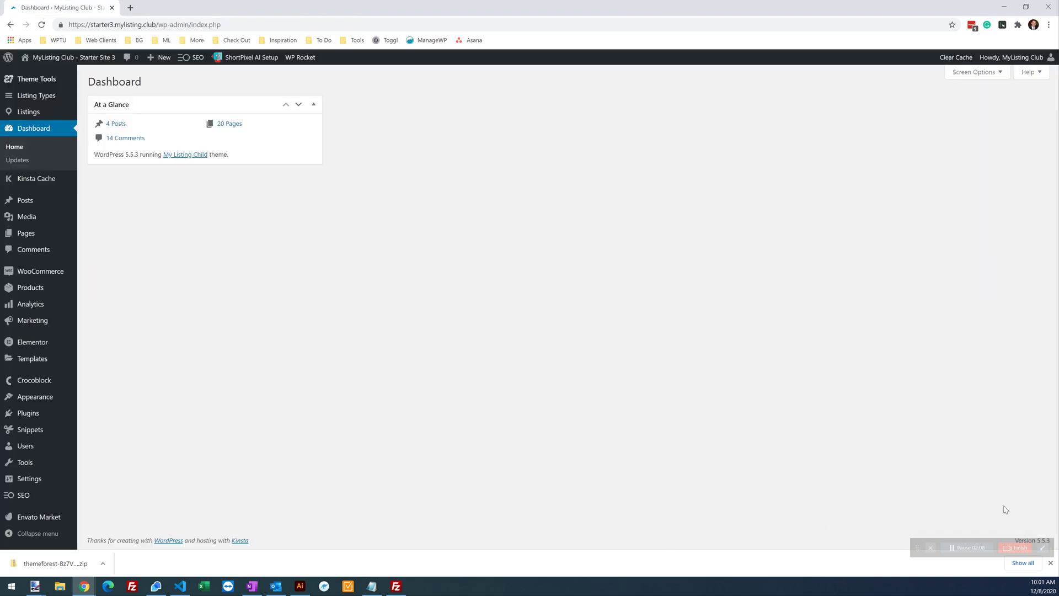
left_click(1051, 563)
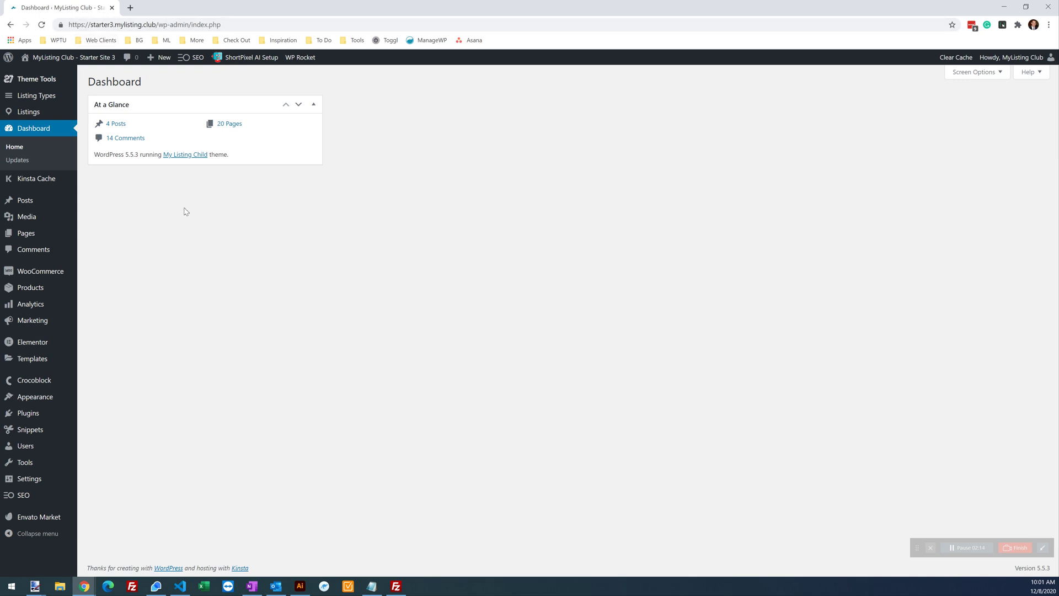
mouse_move(31, 409)
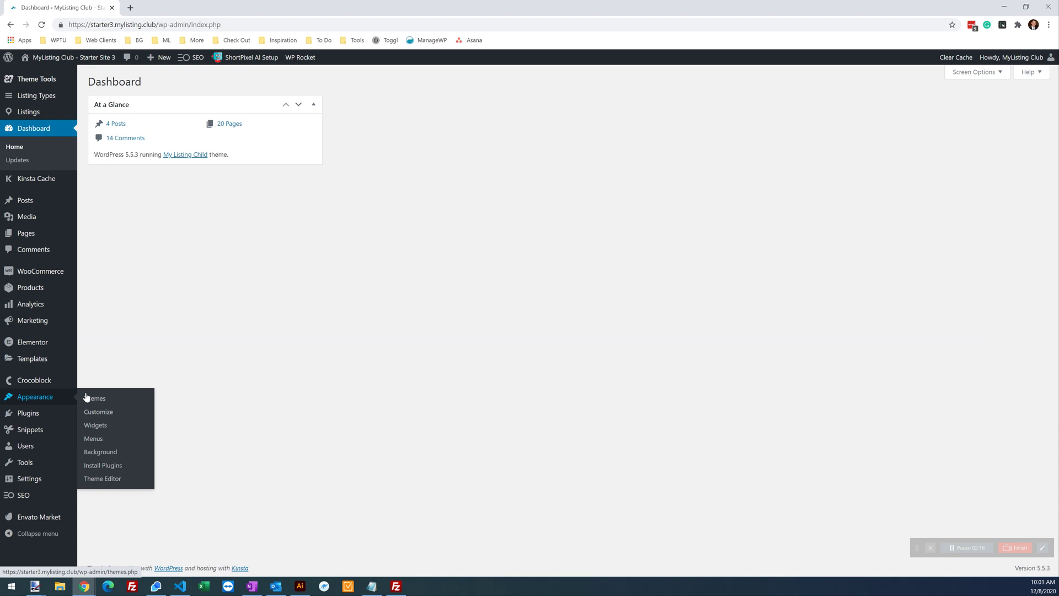
right_click(94, 400)
left_click(114, 408)
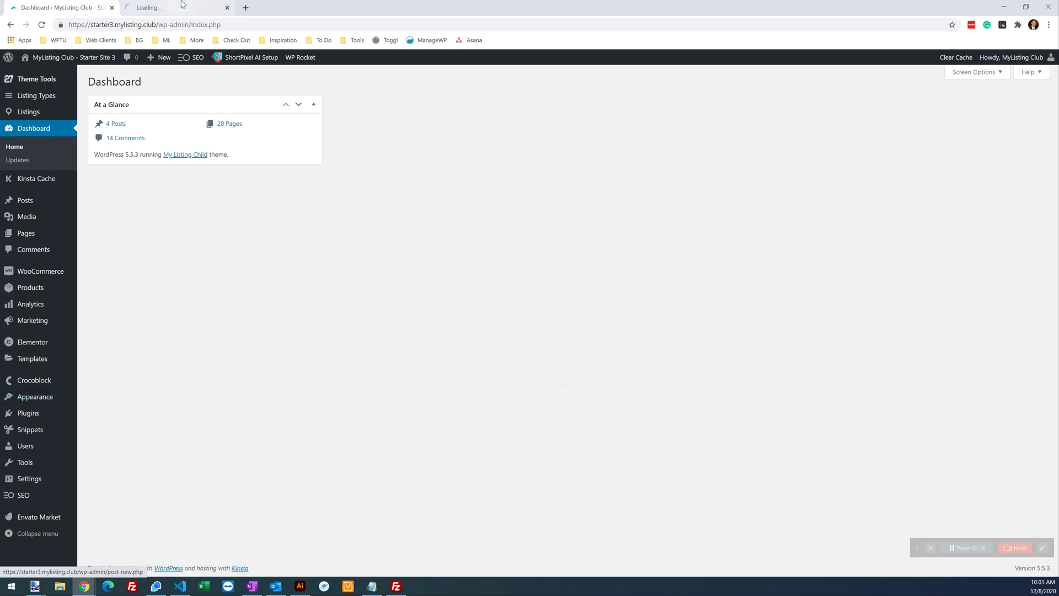
left_click(177, 7)
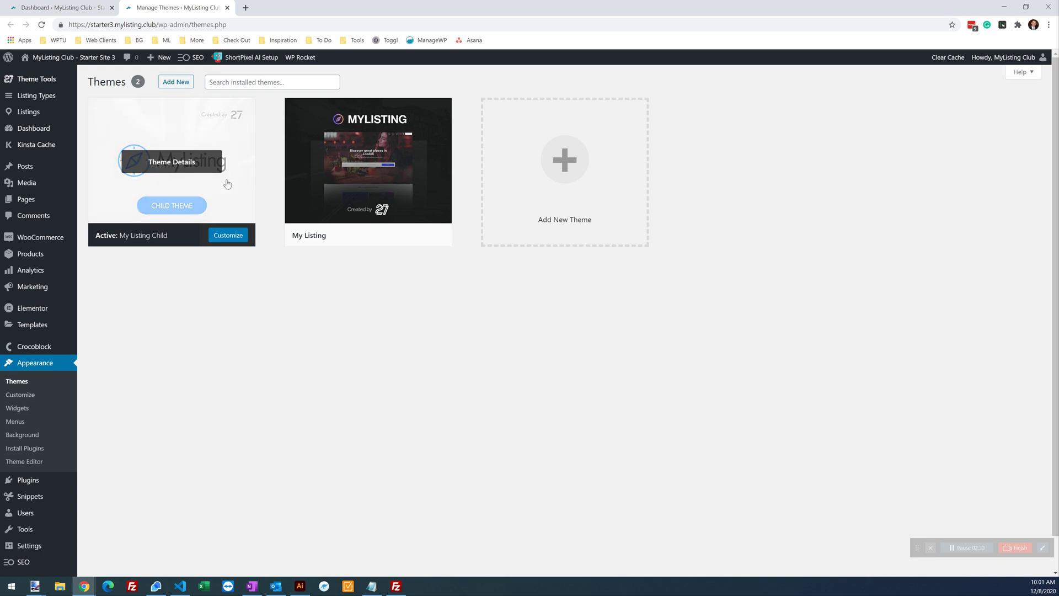
Check the My Listing parent theme's details show installed version 2.6.1.
left_click(375, 166)
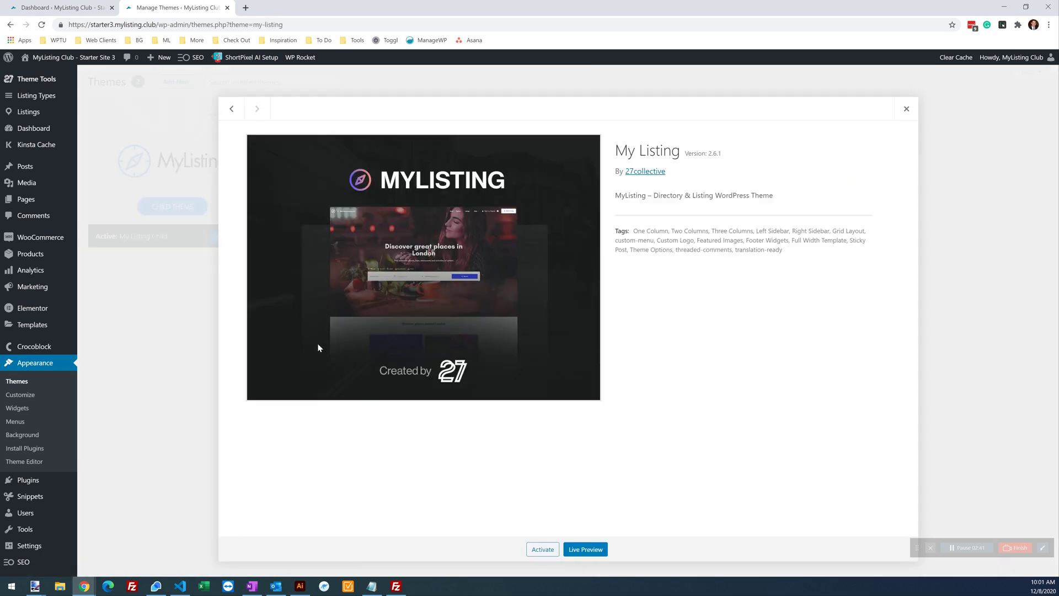
left_click_drag(723, 154, 709, 156)
left_click(907, 109)
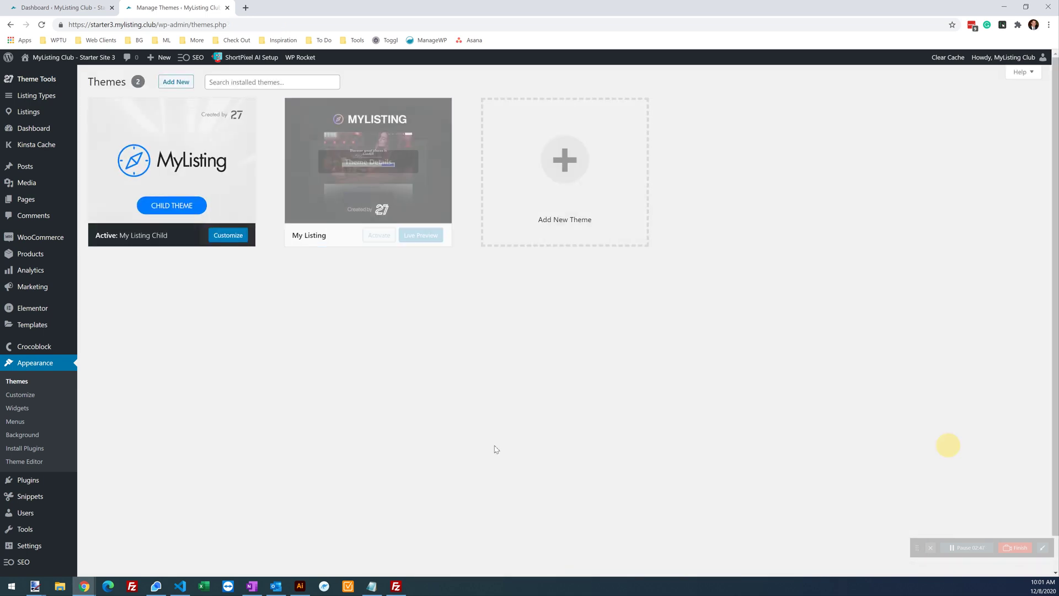
Open Envato Market and confirm the My Listing card in its Themes list reads version 2.6.1.
scroll(46, 453, "down", 1)
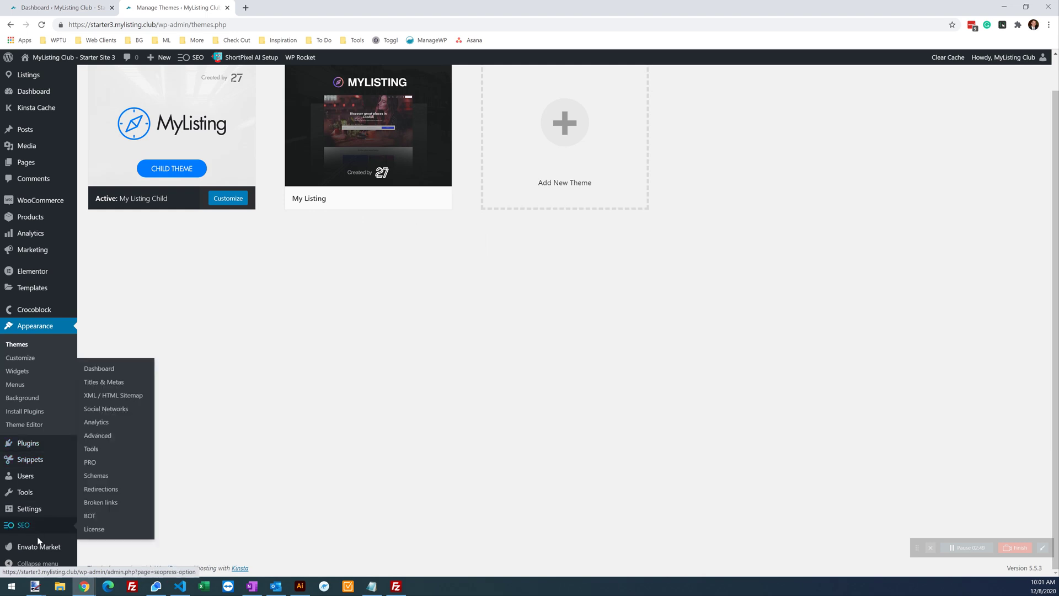
left_click(52, 548)
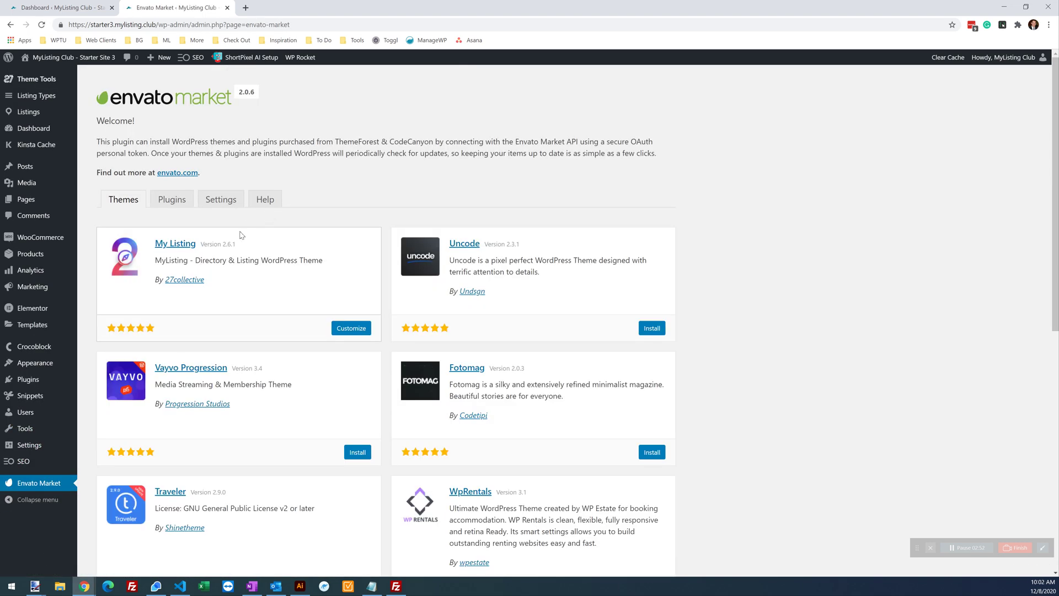
left_click_drag(235, 245, 223, 245)
scroll(238, 317, "down", 8)
scroll(239, 332, "up", 10)
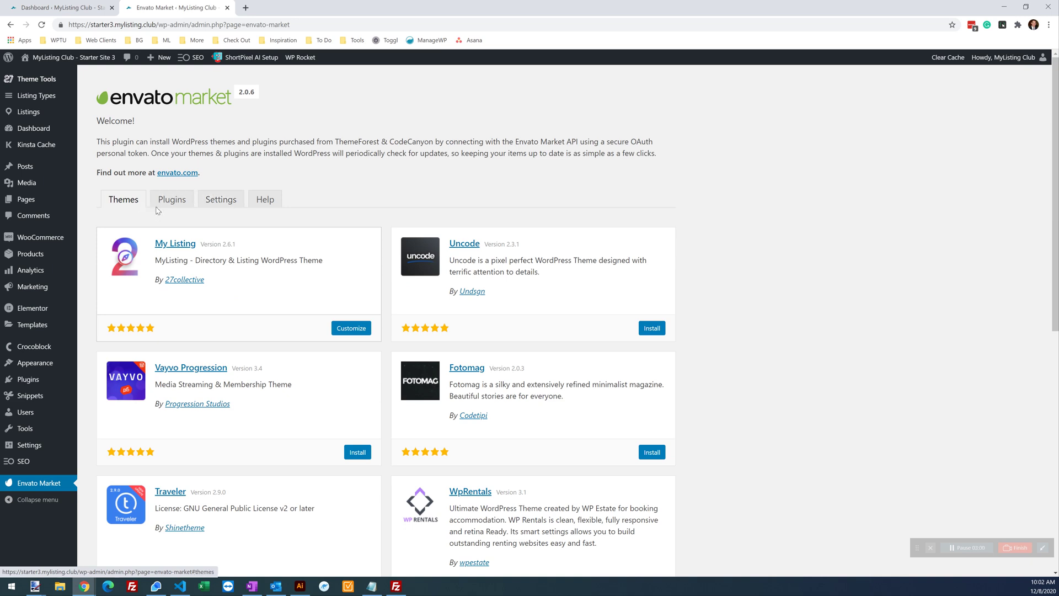
scroll(409, 343, "down", 4)
scroll(409, 343, "down", 4)
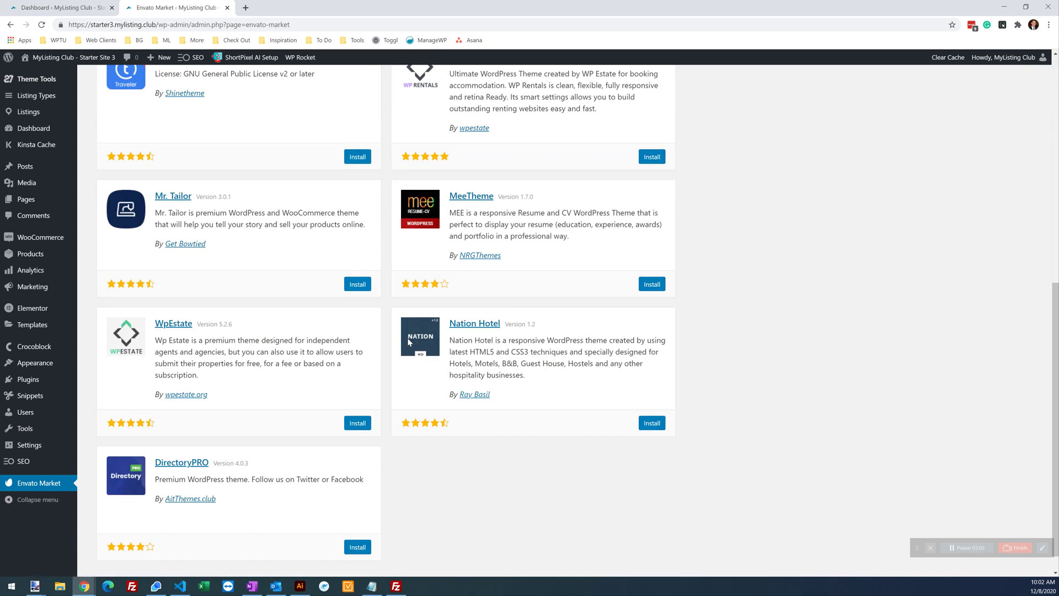
scroll(408, 343, "up", 8)
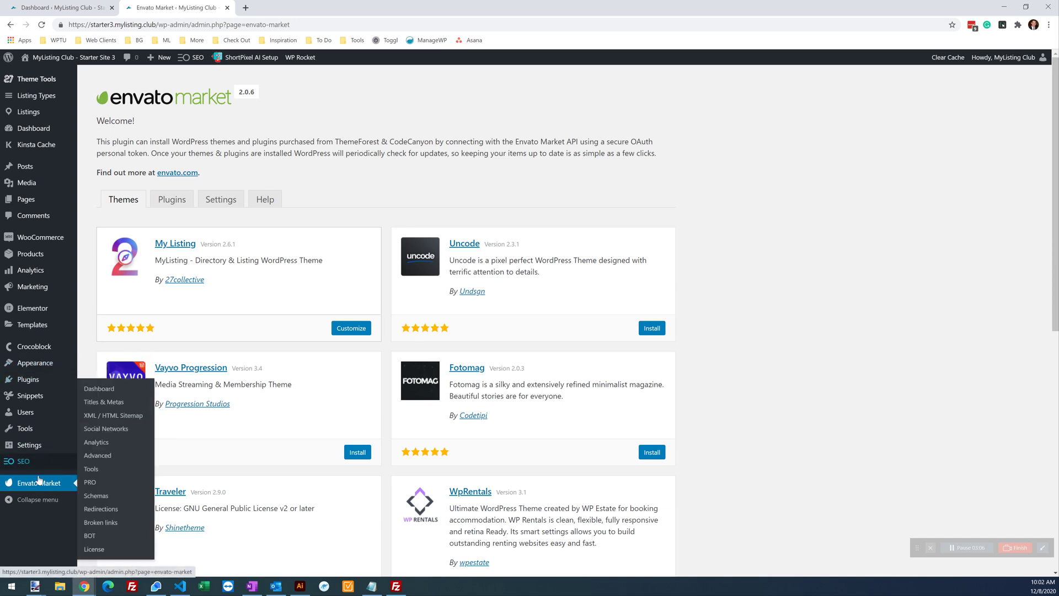
mouse_move(50, 238)
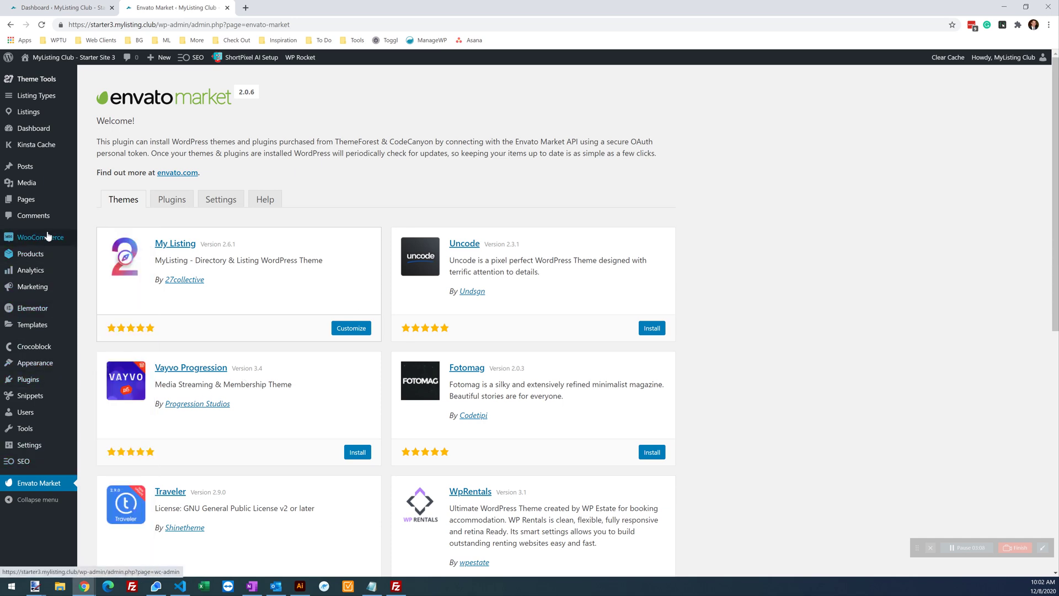
Pick MyListing 2.6.2.zip from Downloads in the Upload Theme form and click Install Now.
mouse_move(83, 364)
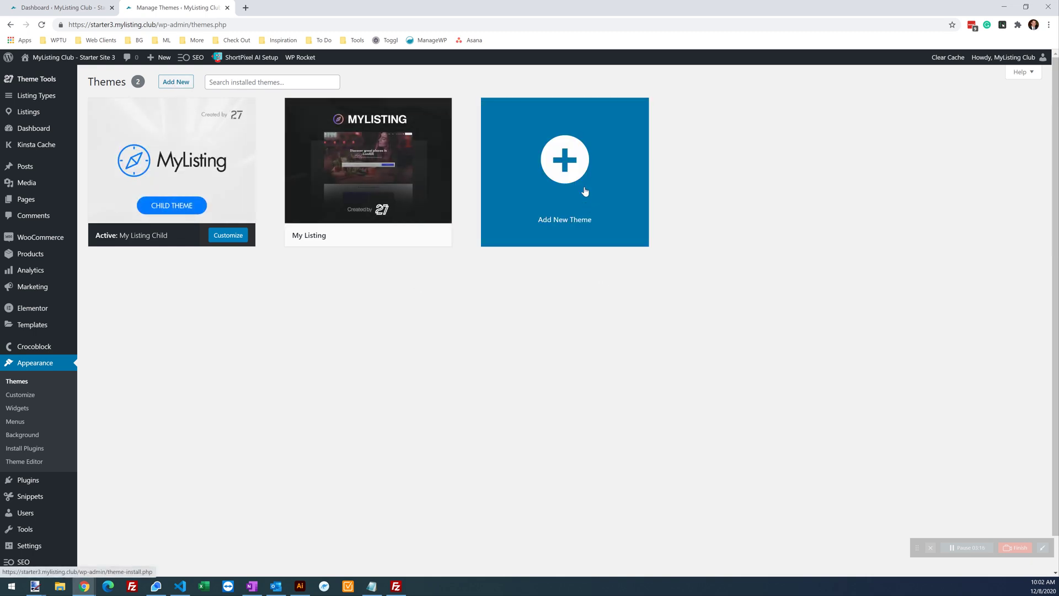
left_click(176, 80)
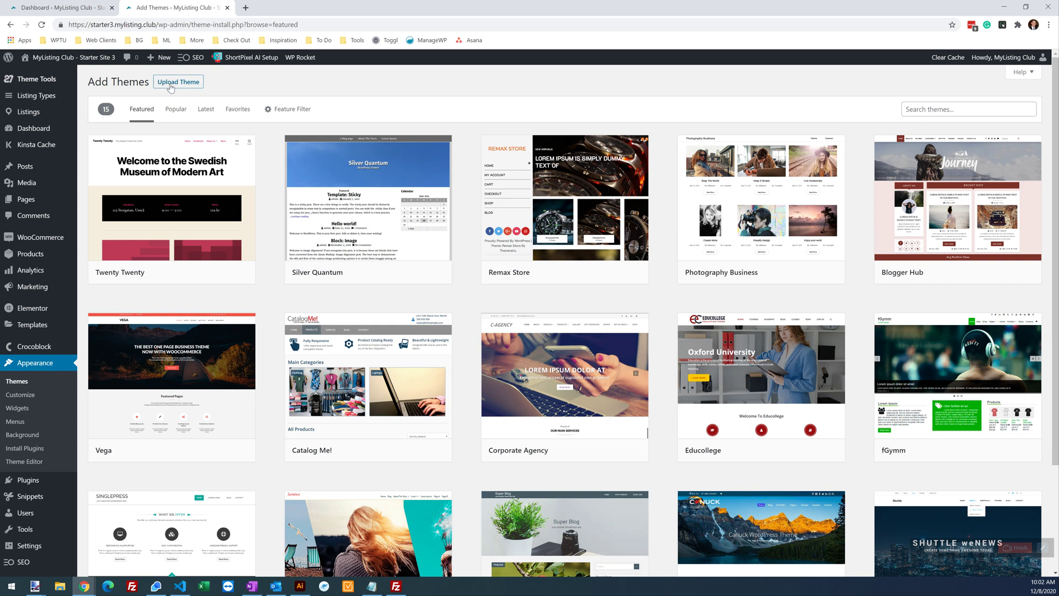
left_click(172, 83)
left_click(498, 171)
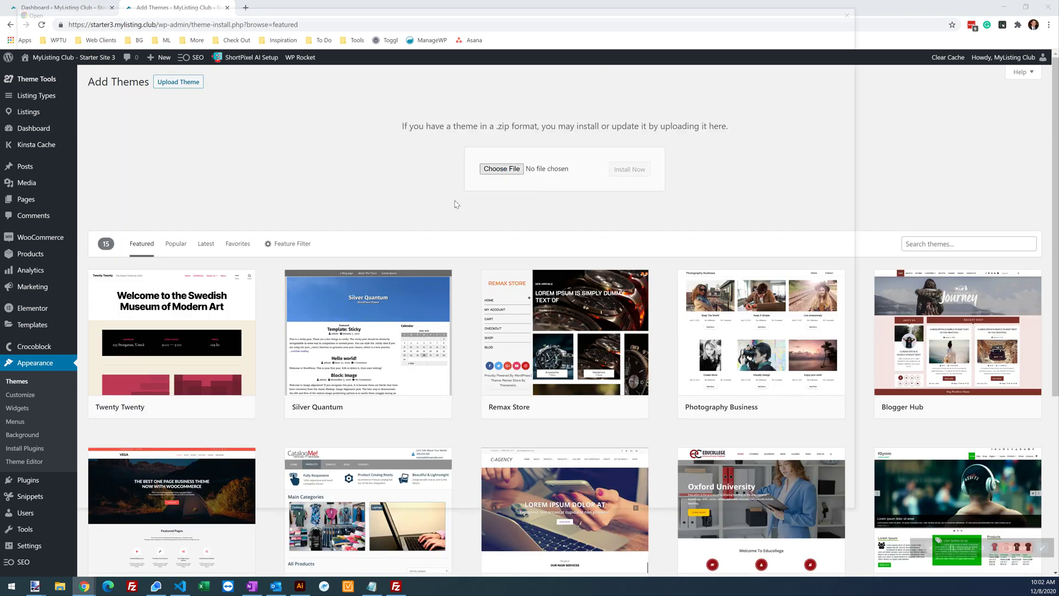
left_click(42, 75)
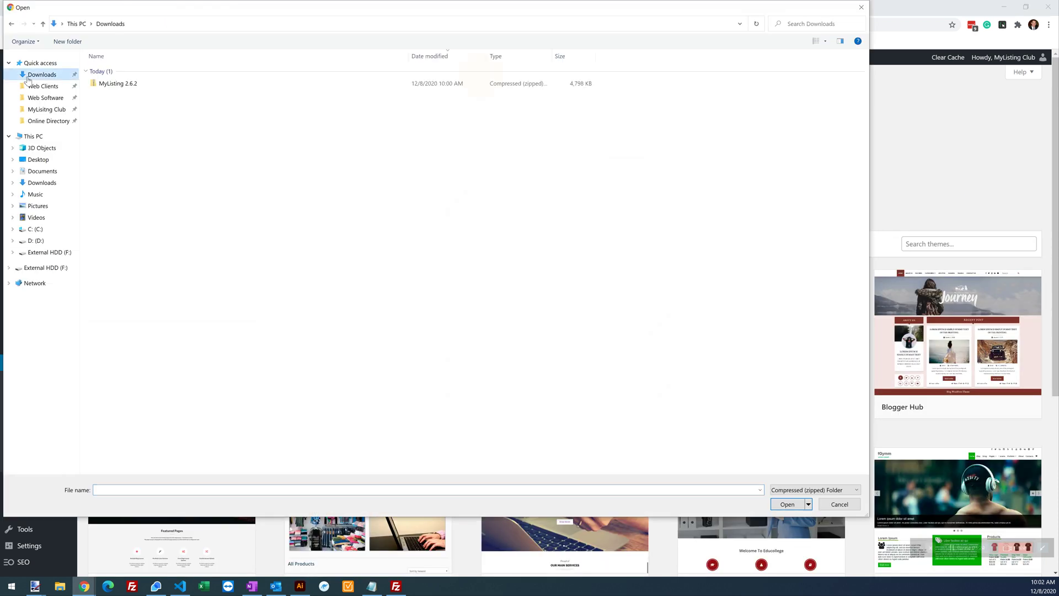
double_click(594, 83)
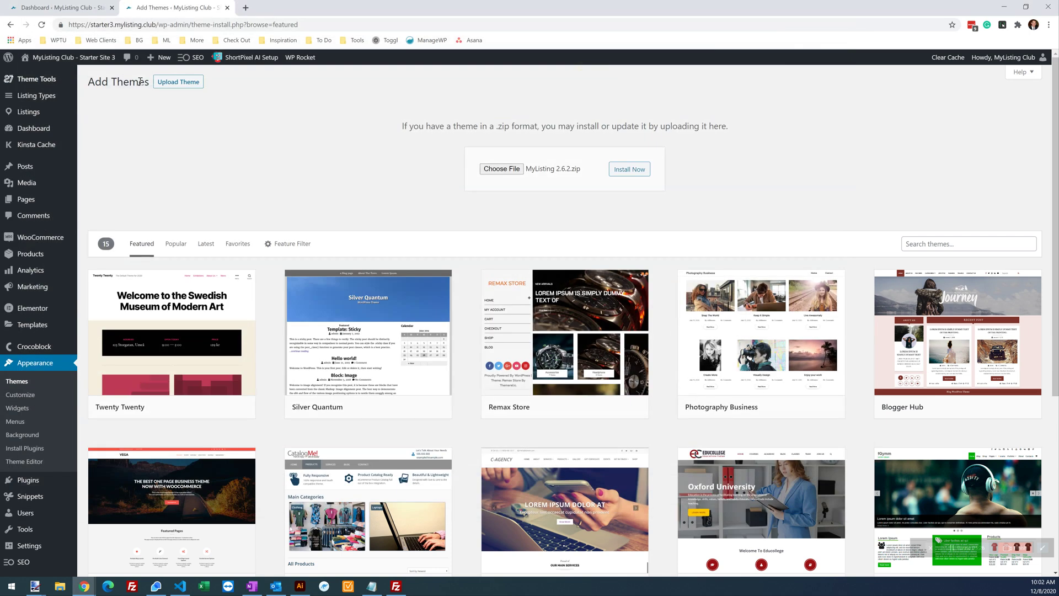
left_click(620, 172)
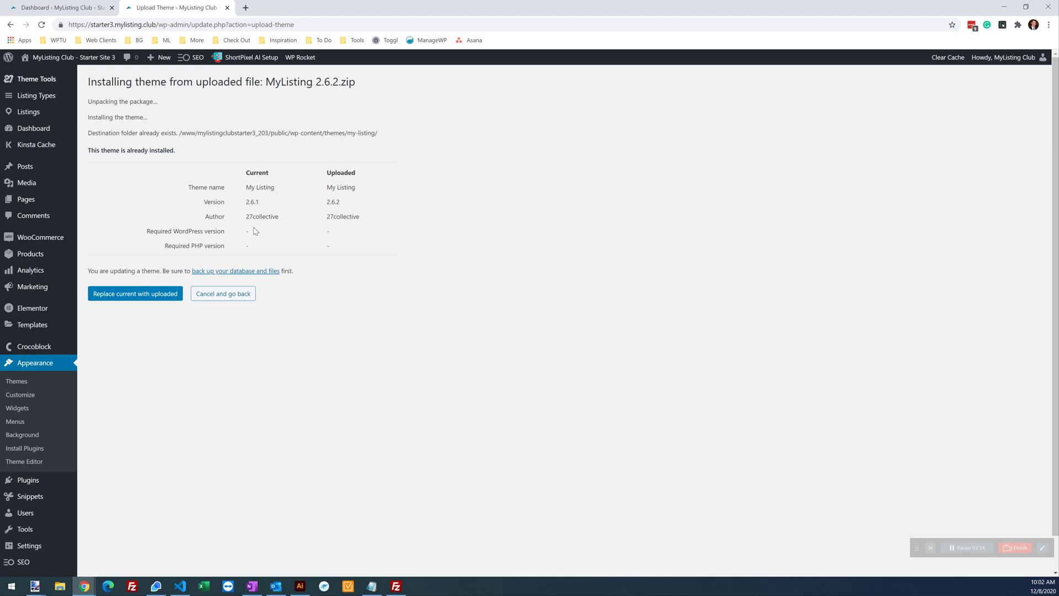
Compare current 2.6.1 with uploaded 2.6.2, then replace the current theme with the uploaded one.
double_click(253, 202)
double_click(336, 202)
left_click(336, 202)
double_click(336, 202)
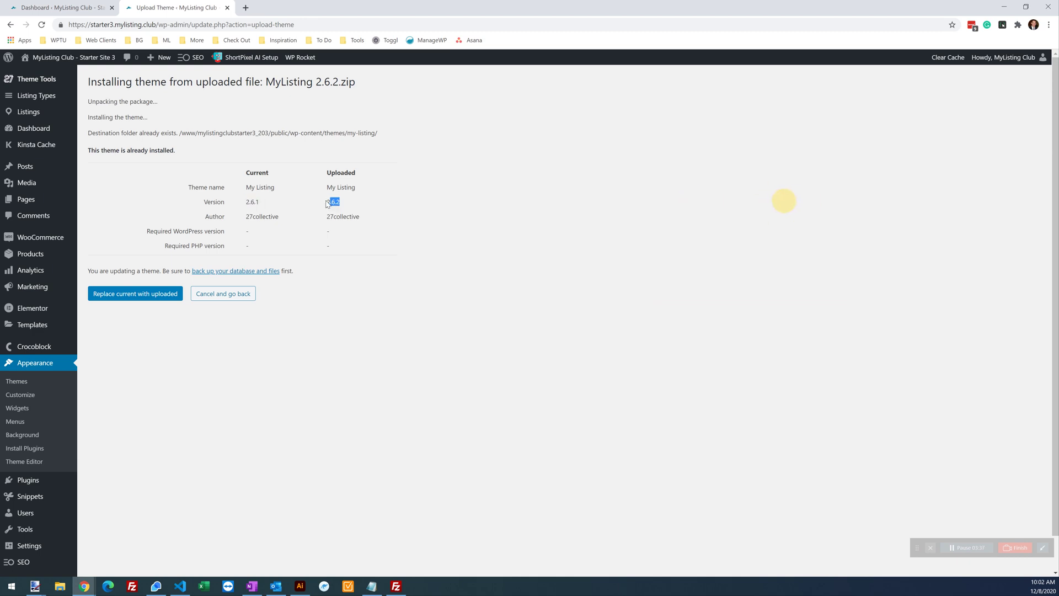
left_click(146, 298)
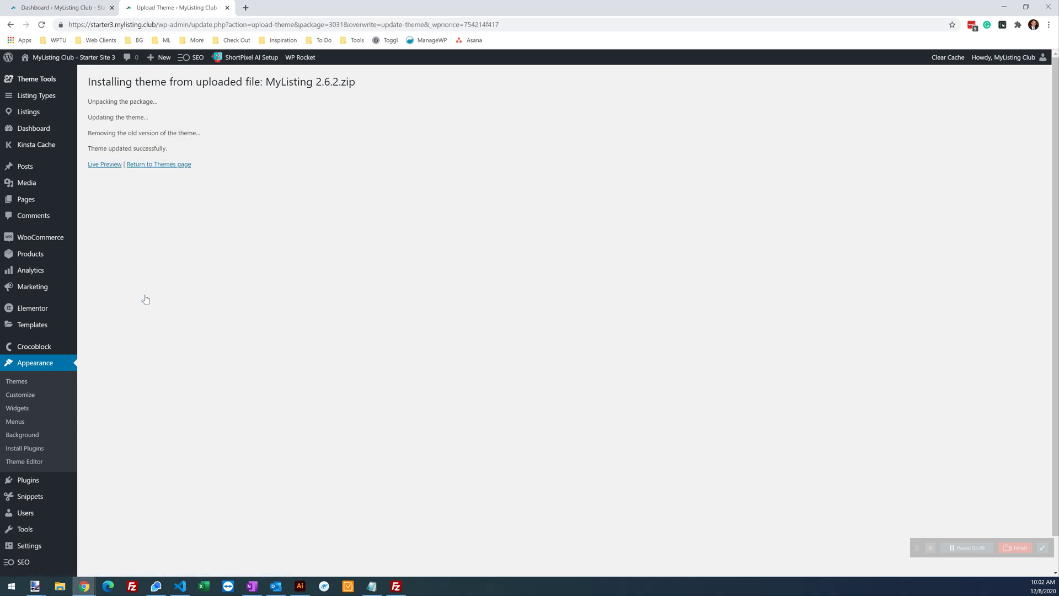
left_click_drag(173, 154, 89, 151)
Confirm My Listing's Theme Details show version 2.6.2, then clear the WP Rocket cache.
left_click(152, 221)
left_click(145, 164)
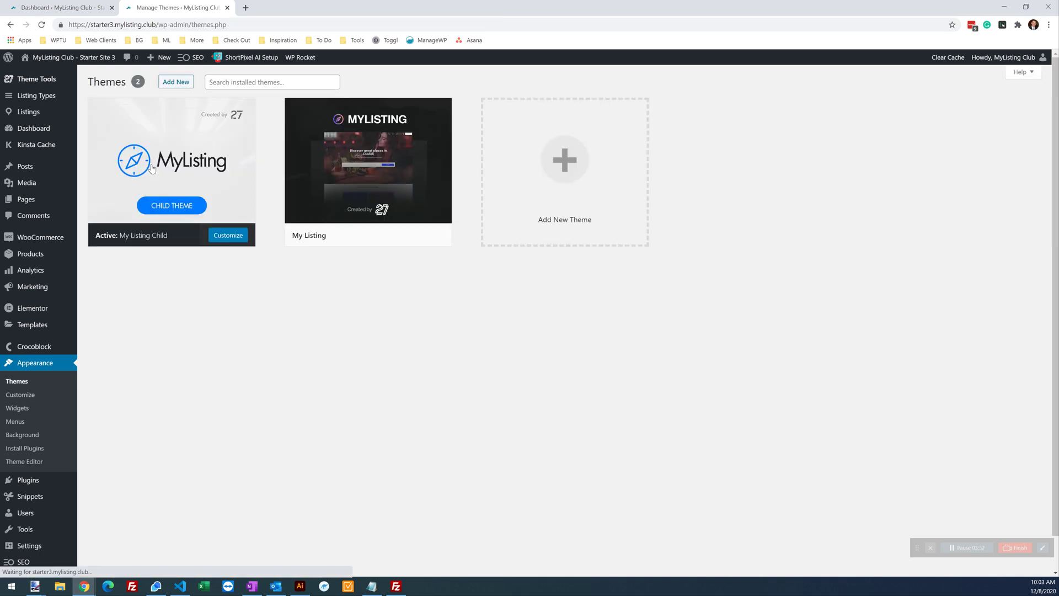
left_click(371, 159)
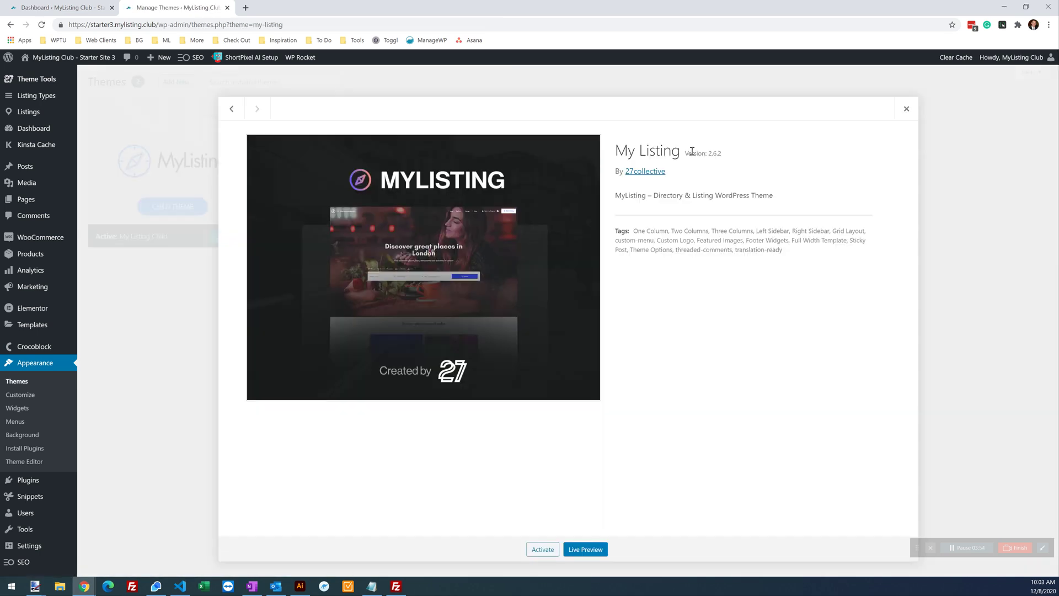
left_click_drag(727, 151, 698, 151)
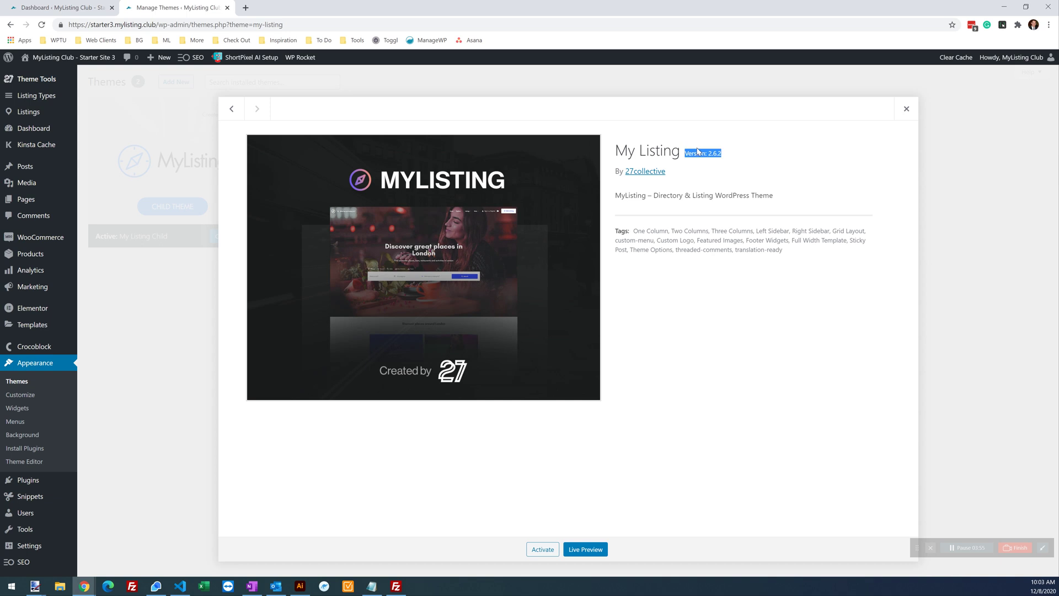
left_click(906, 109)
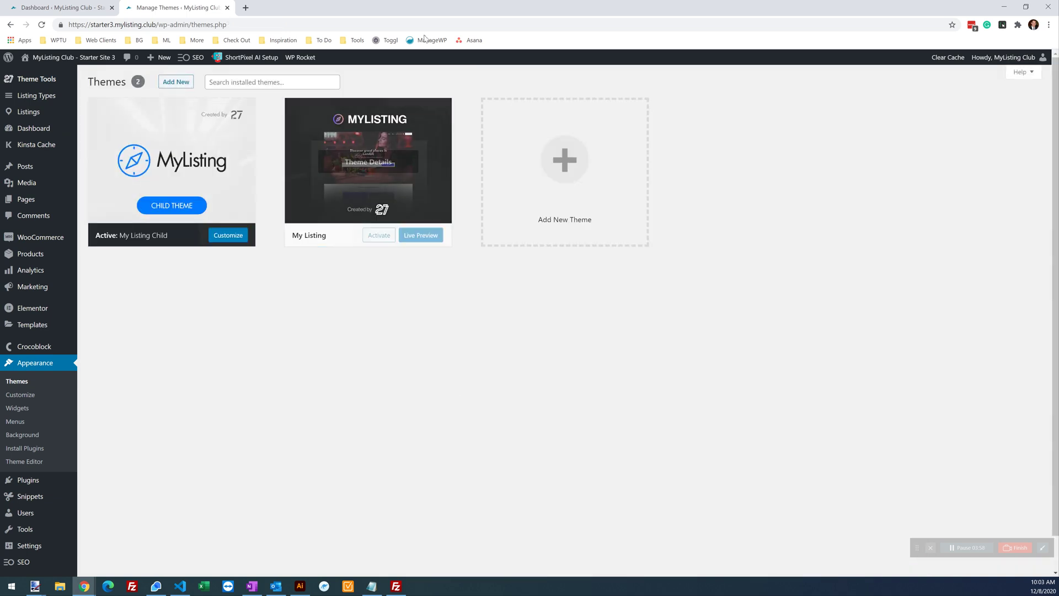
mouse_move(303, 62)
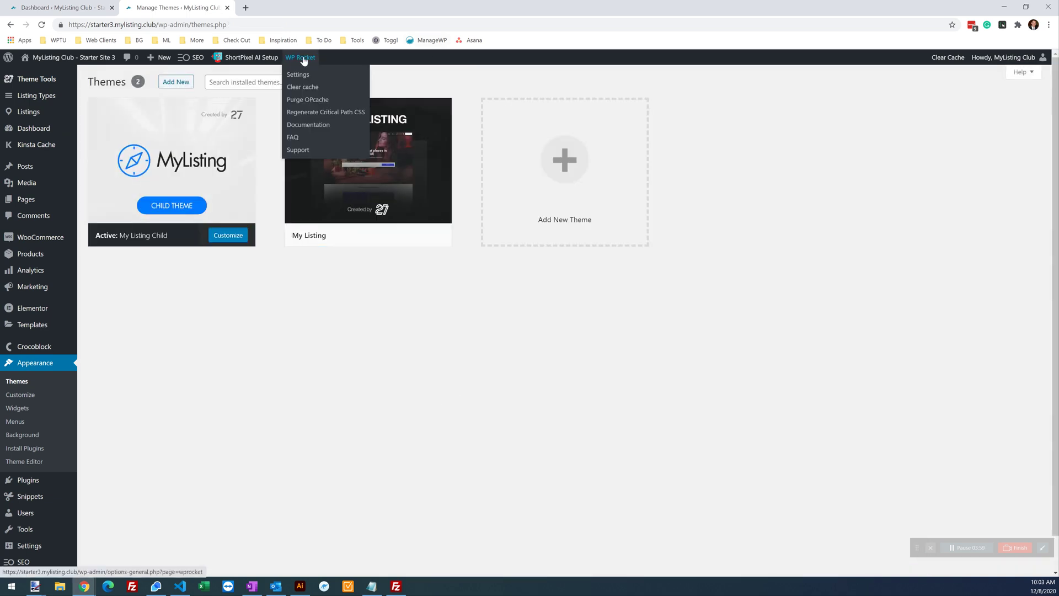
left_click(308, 92)
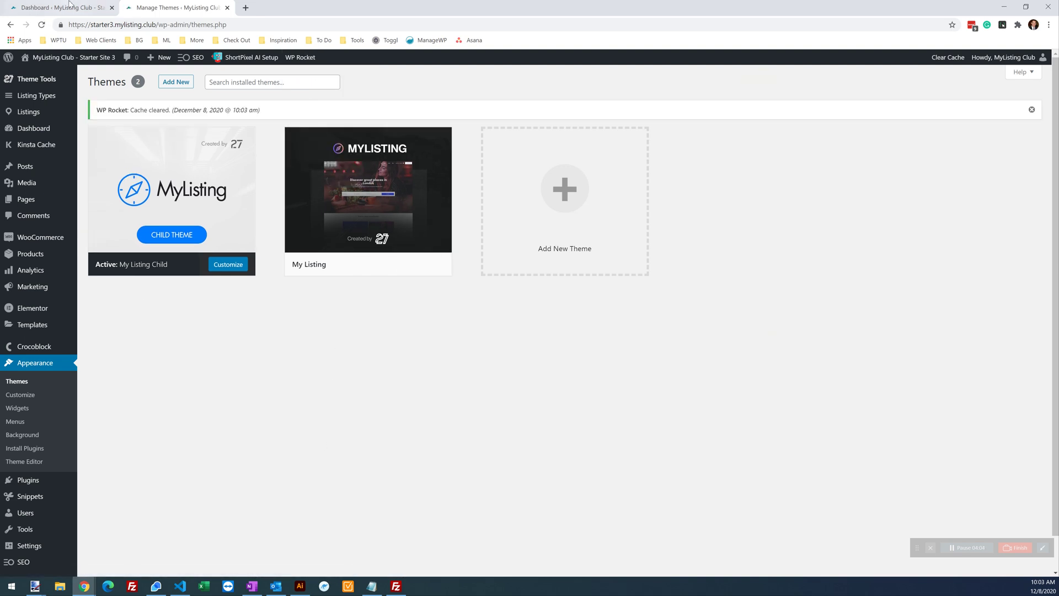
Open the live MyCity Charlotte homepage in a new tab, scroll through it, then open and close MENU.
mouse_move(83, 65)
right_click(34, 74)
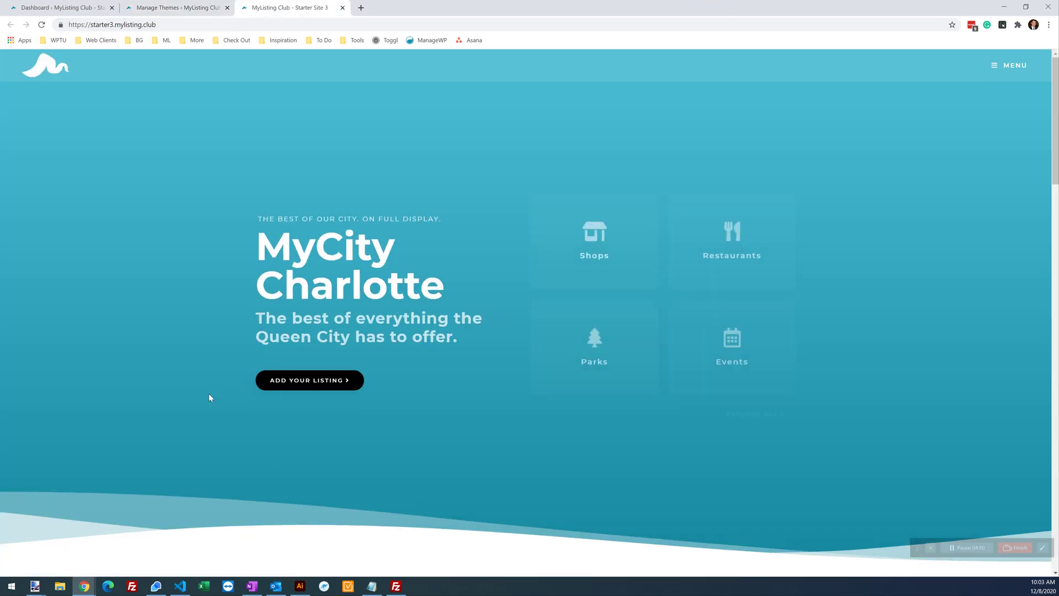
scroll(209, 394, "down", 20)
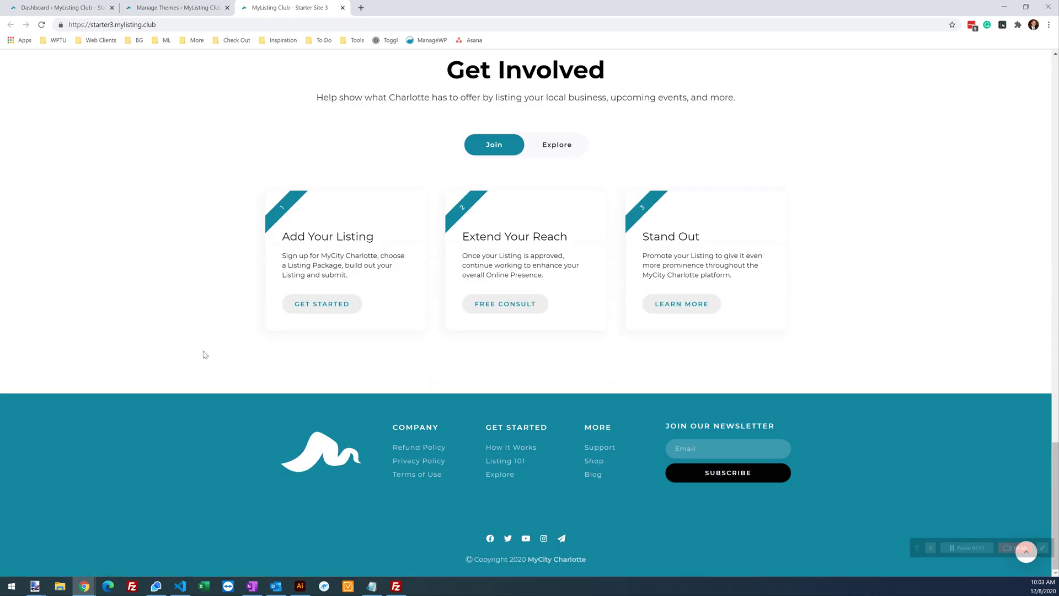
scroll(204, 354, "up", 20)
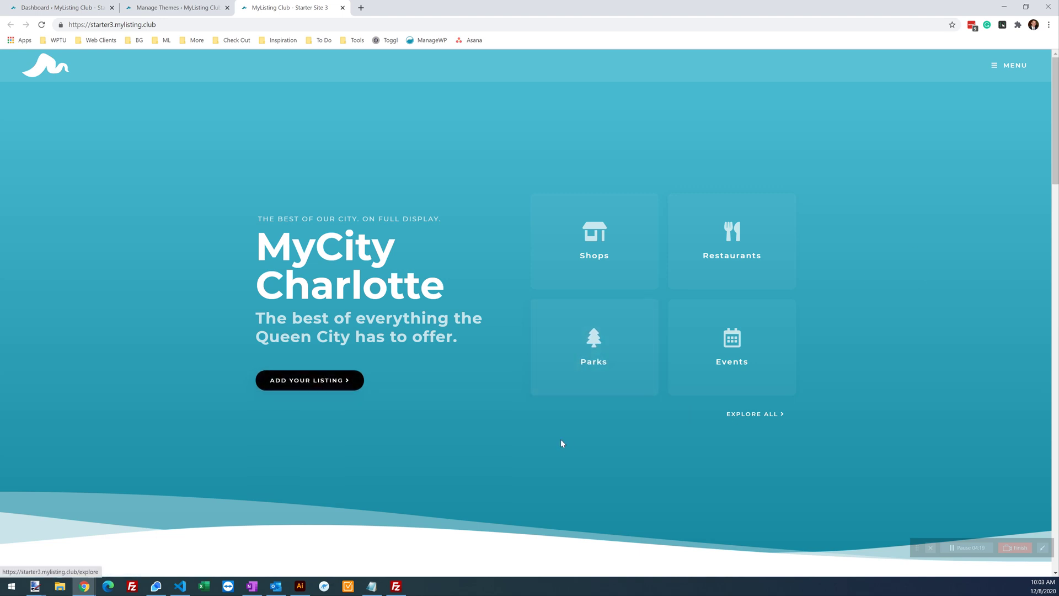
scroll(561, 439, "down", 3)
scroll(561, 439, "up", 3)
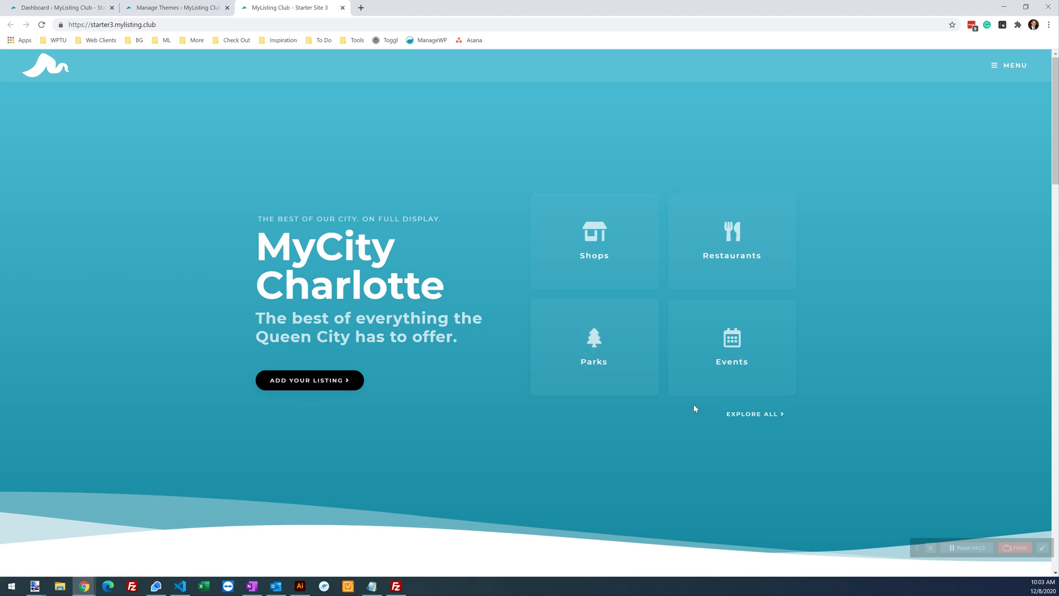
scroll(694, 404, "down", 3)
scroll(694, 403, "up", 3)
left_click(1003, 74)
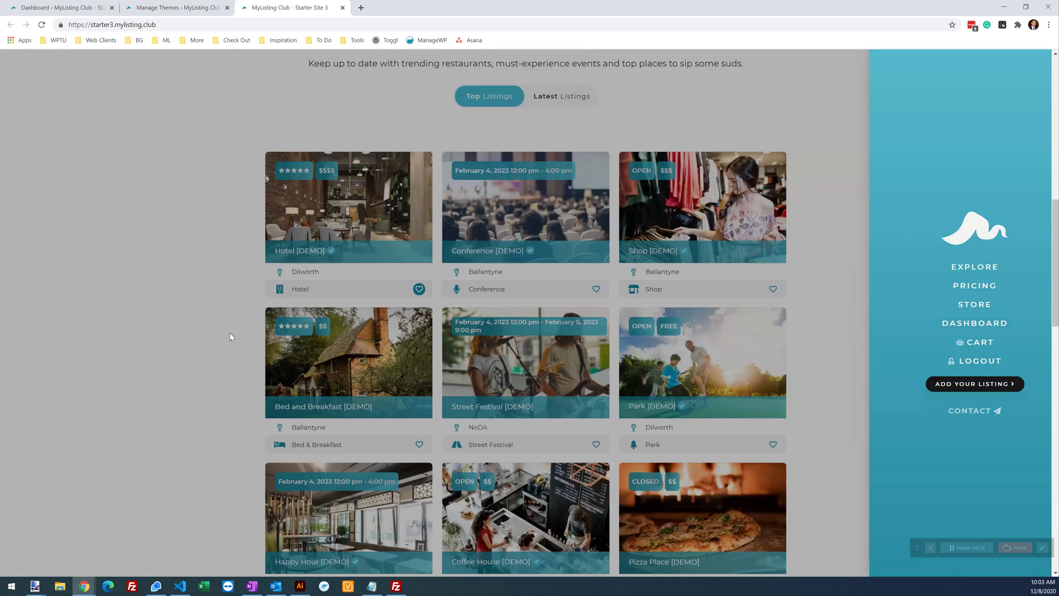
left_click(230, 333)
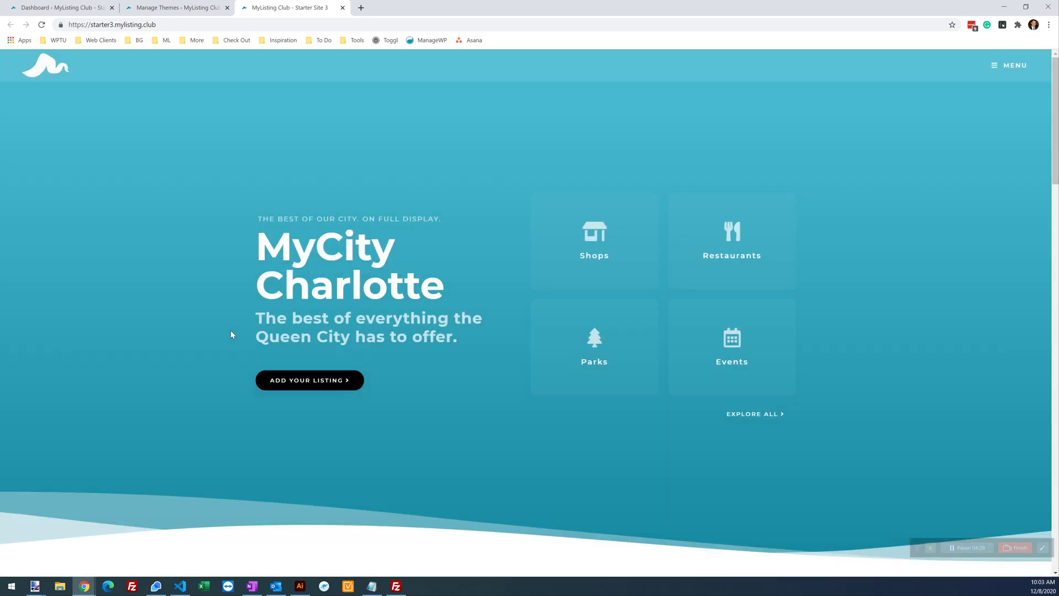